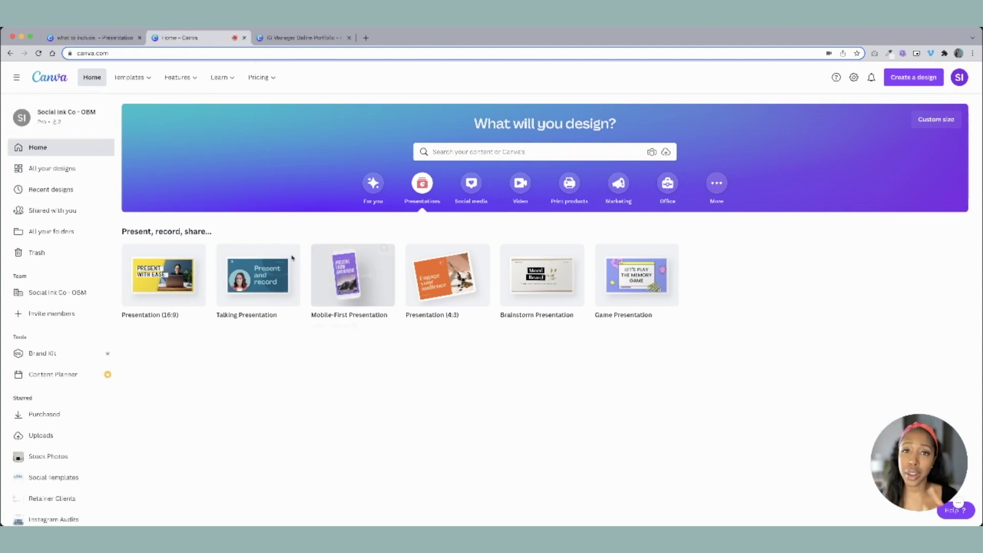
Step: Bring up the 'what to include.' presentation listing the six portfolio sections
click(95, 37)
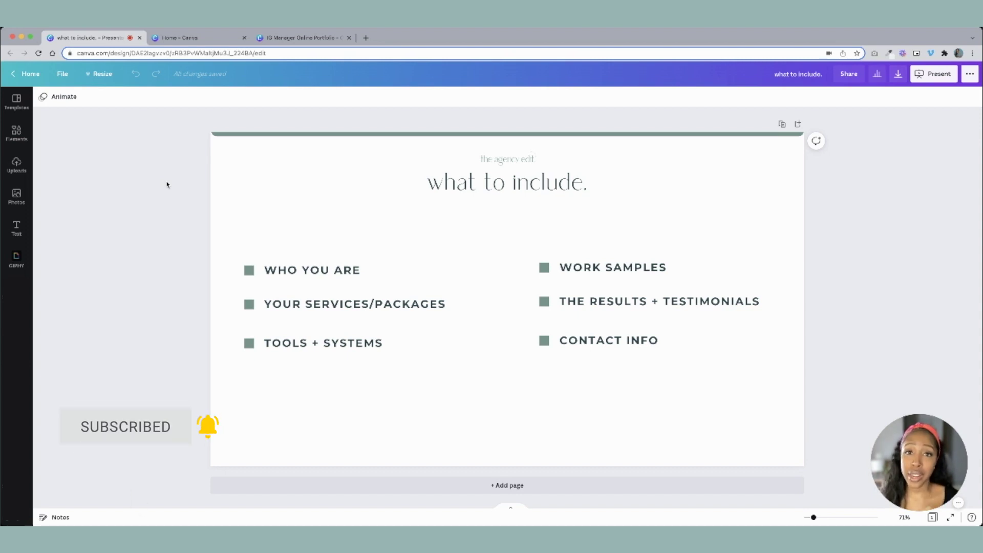
Step: Switch to the 'Home - Canva' browser tab with Ctrl+Tab
key(ctrl+Tab)
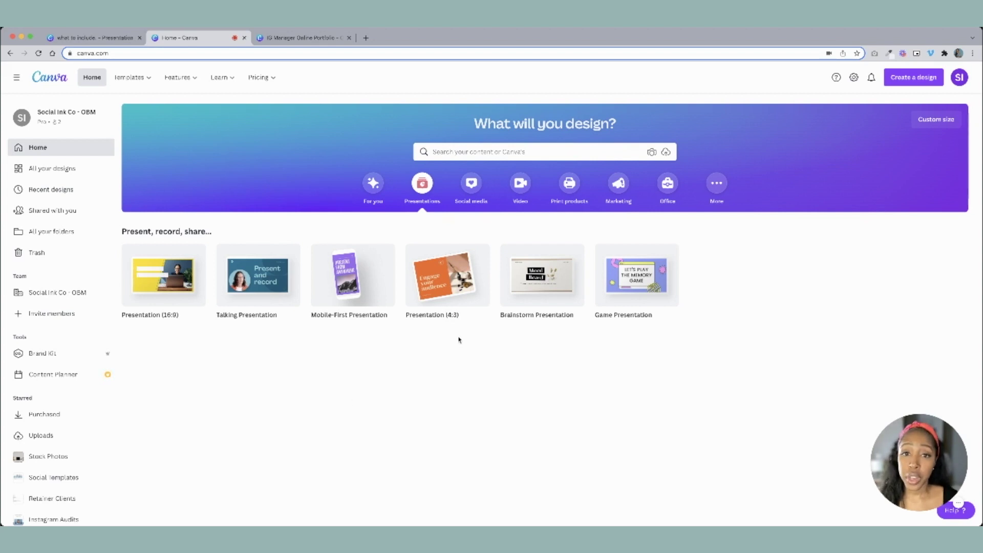
Step: Search templates for 'portfolio presentations', then switch to the IG Manager Online Portfolio design
click(451, 151)
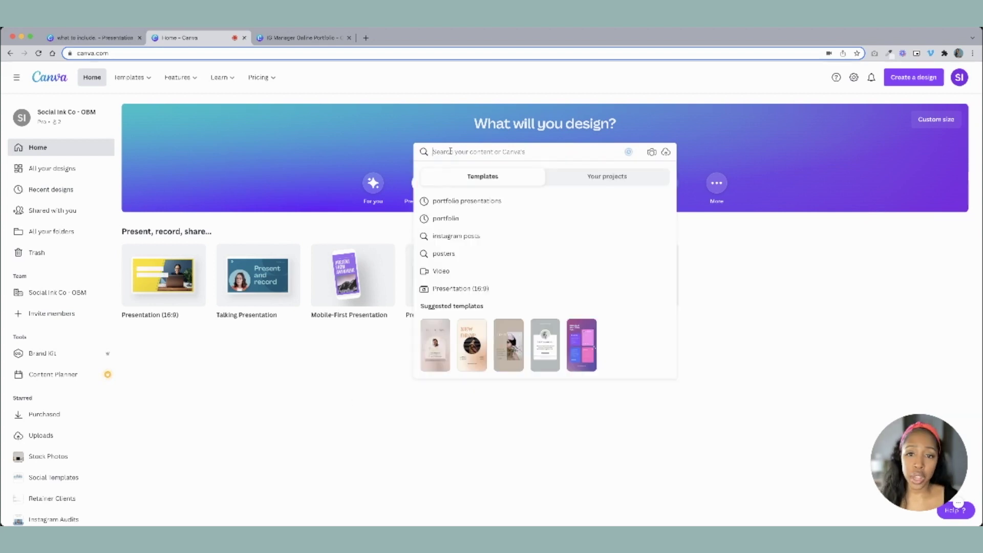
click(451, 203)
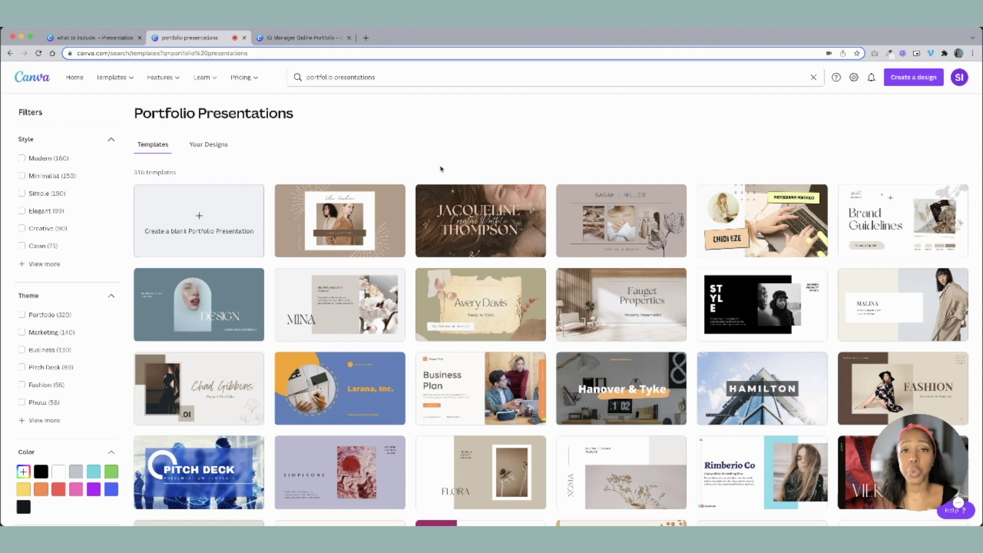
mouse_move(598, 235)
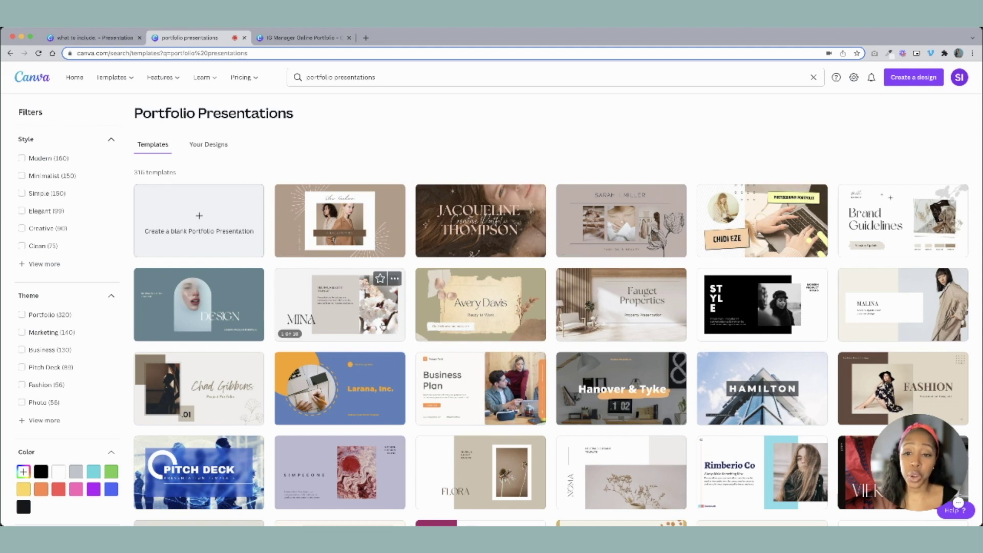
mouse_move(674, 334)
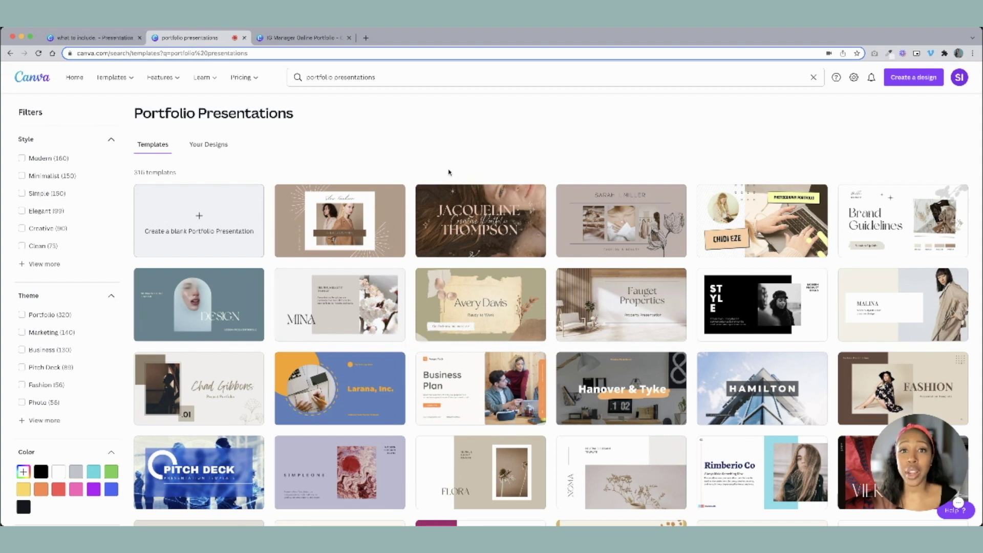
click(300, 39)
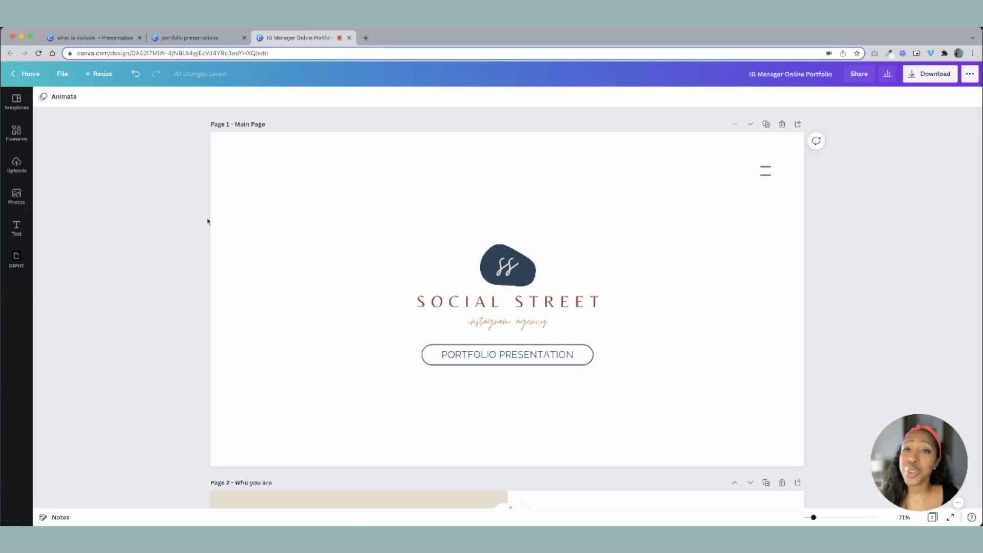
Step: Scroll down the IG Manager Online Portfolio to its 'Who you are' bio page
scroll(203, 228, down, 10)
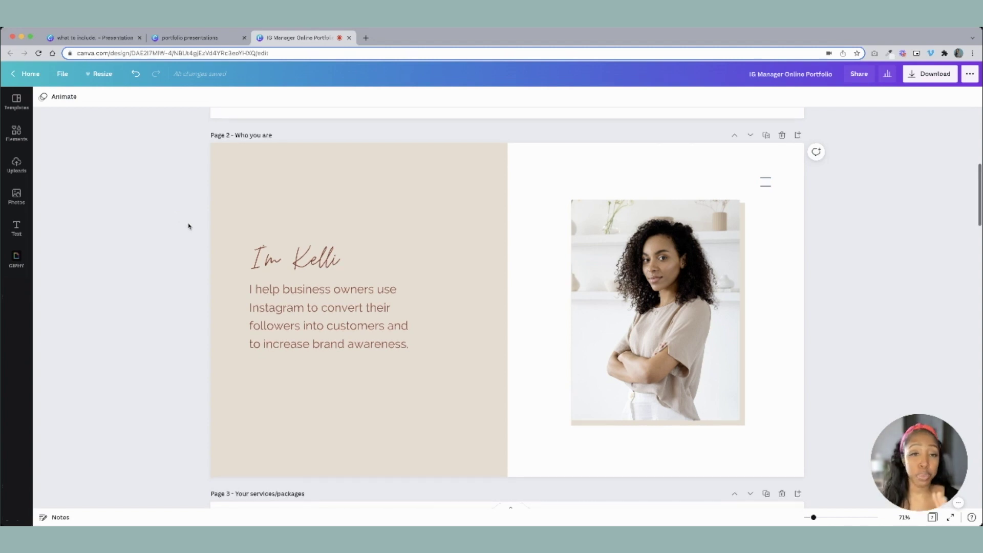
scroll(189, 225, down, 1)
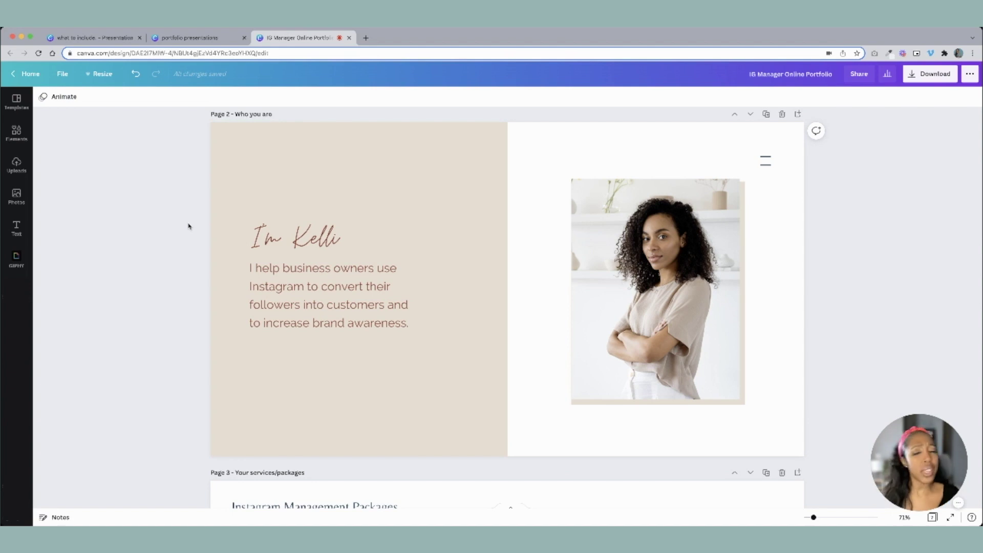
scroll(188, 225, down, 10)
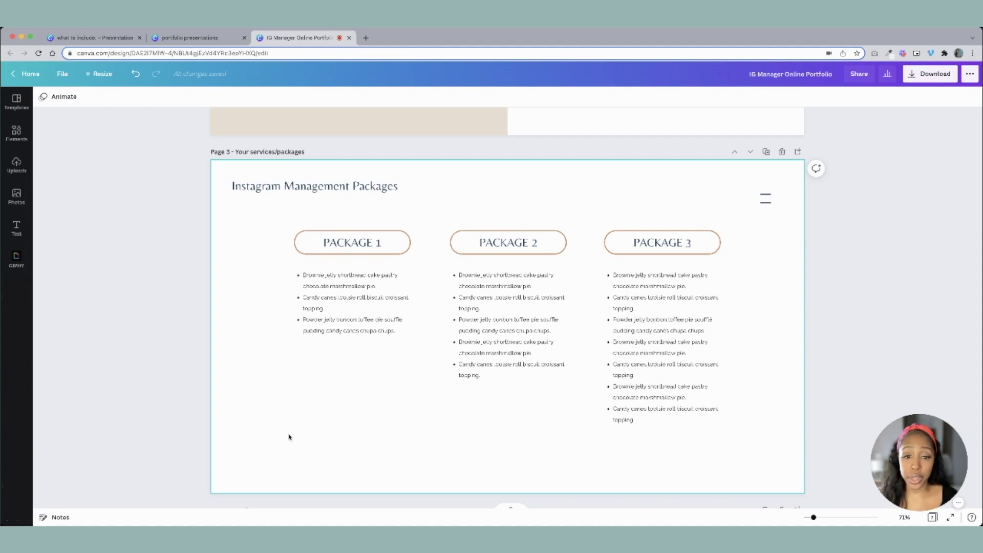
scroll(290, 437, down, 5)
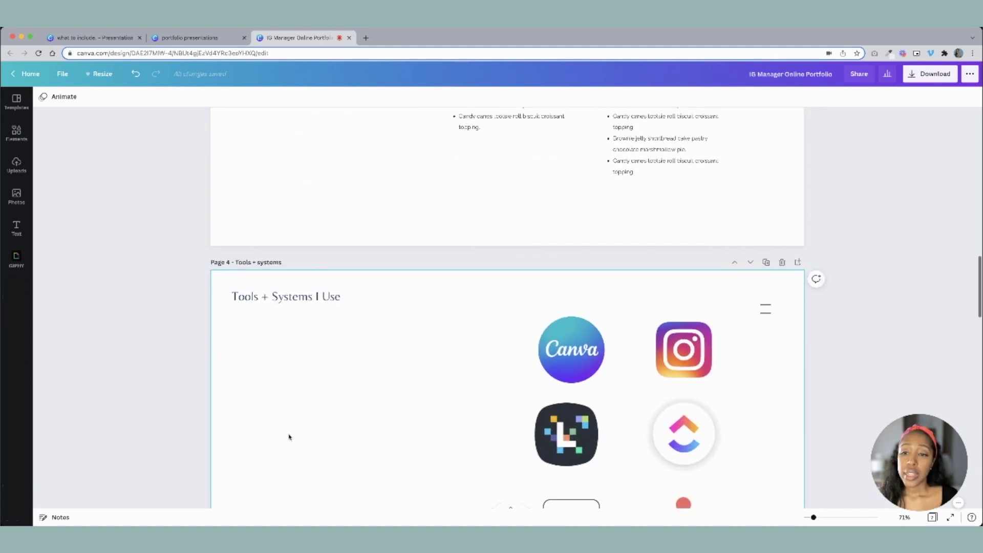
scroll(289, 437, down, 3)
scroll(277, 412, down, 1)
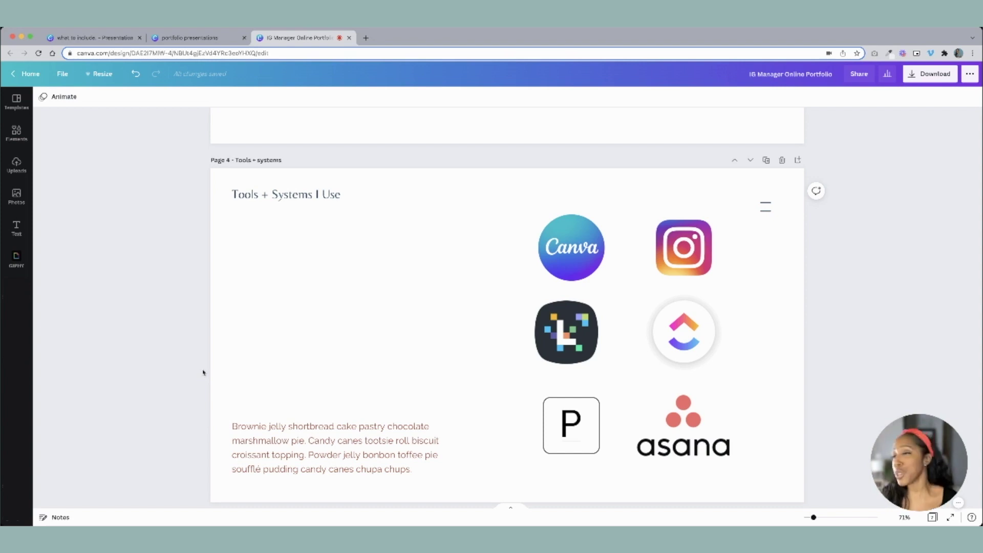
scroll(463, 371, down, 7)
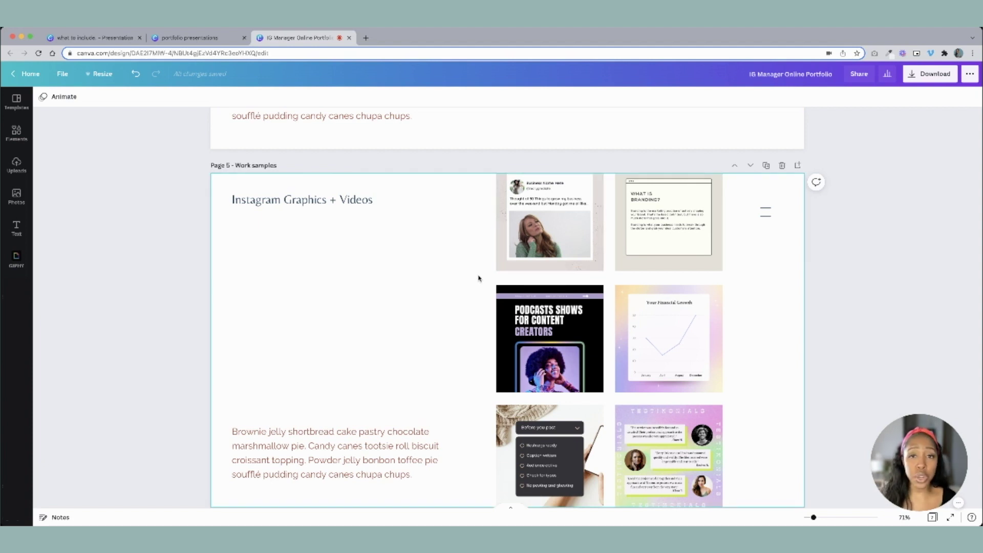
scroll(479, 280, down, 1)
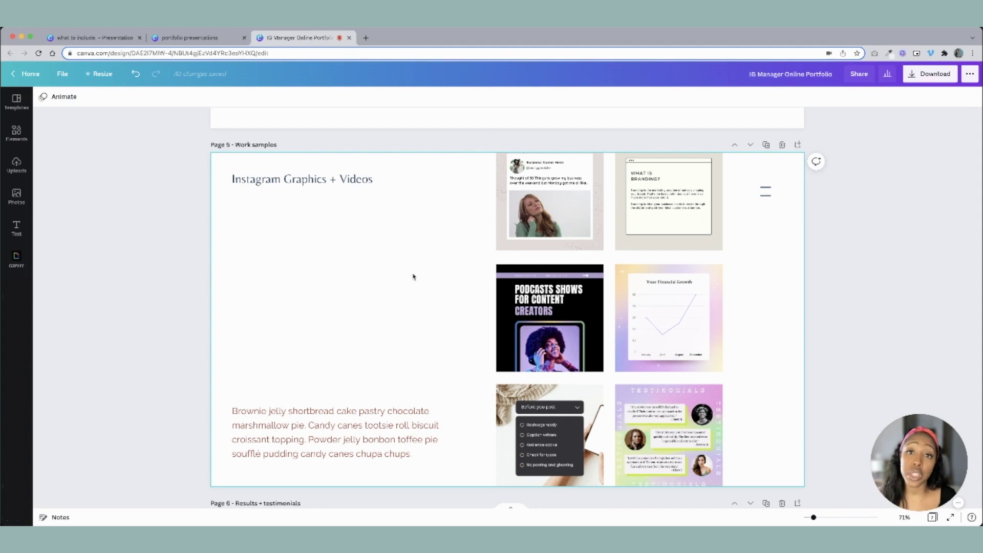
scroll(460, 314, down, 7)
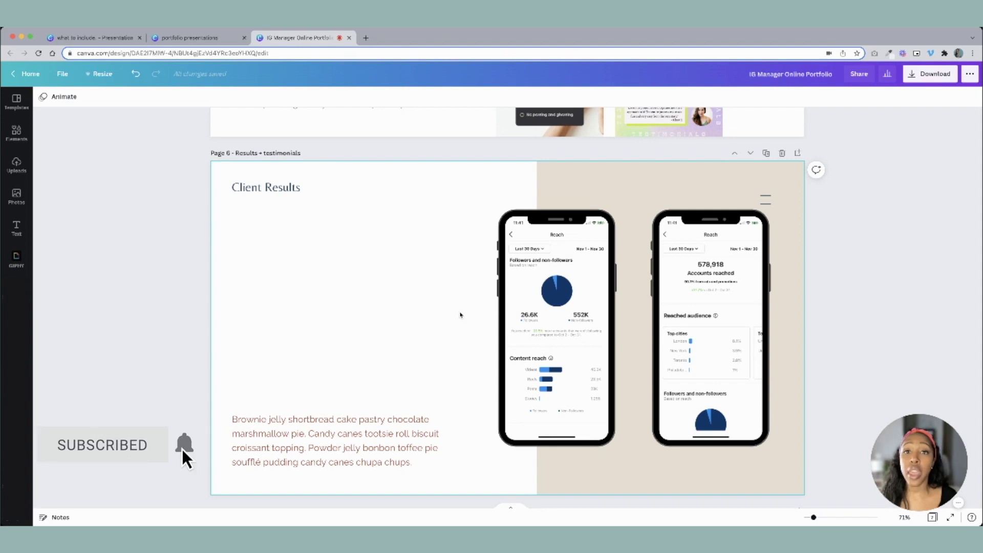
scroll(461, 315, up, 6)
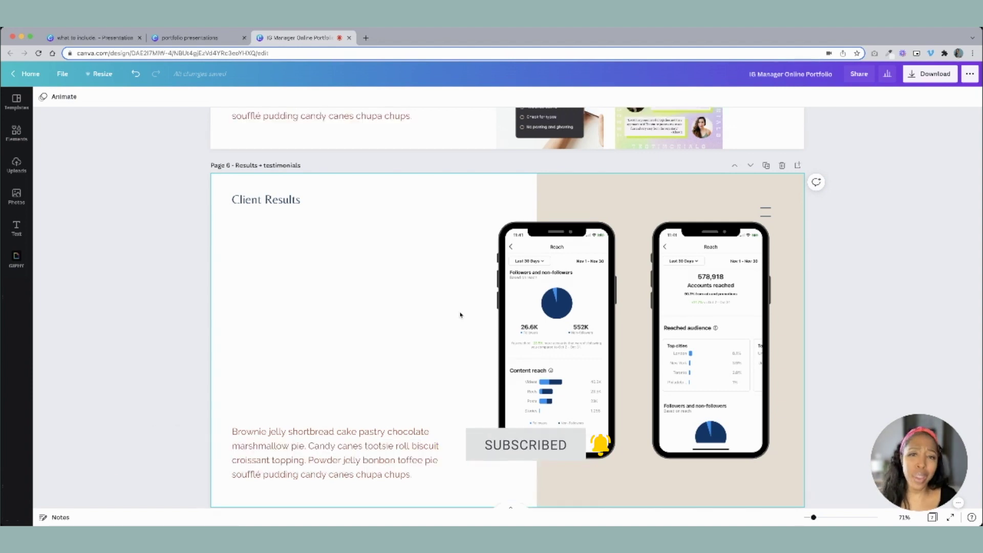
scroll(461, 315, down, 7)
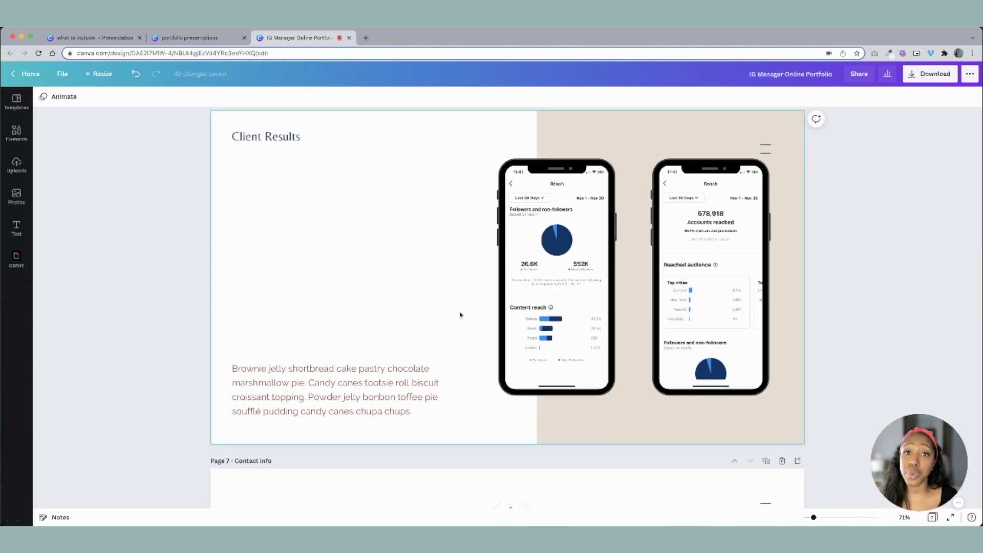
scroll(460, 315, up, 15)
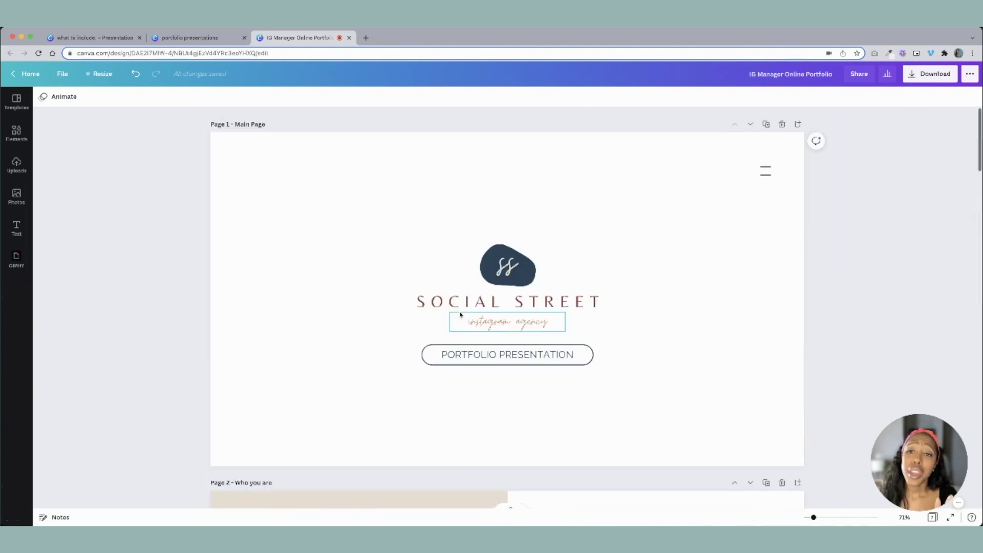
scroll(461, 315, down, 5)
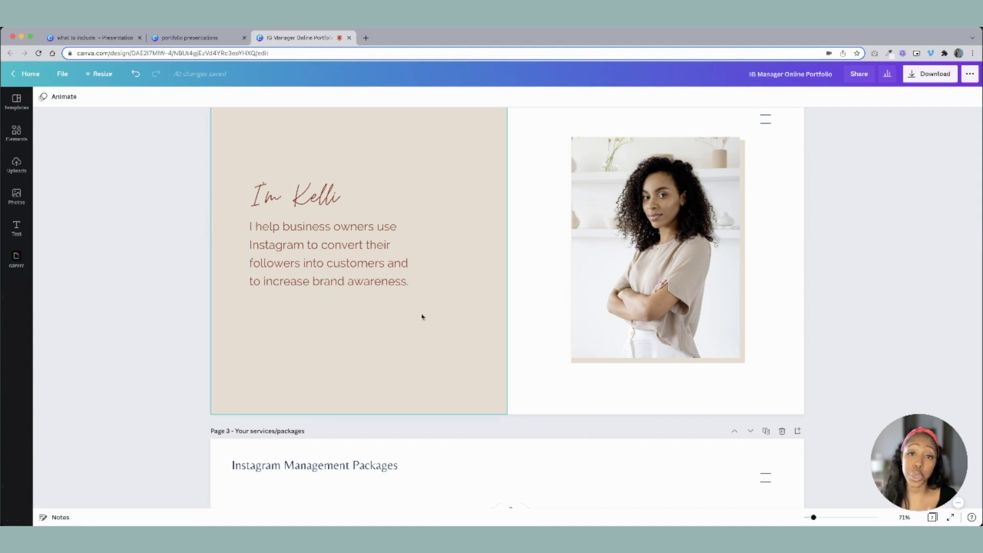
scroll(422, 317, down, 20)
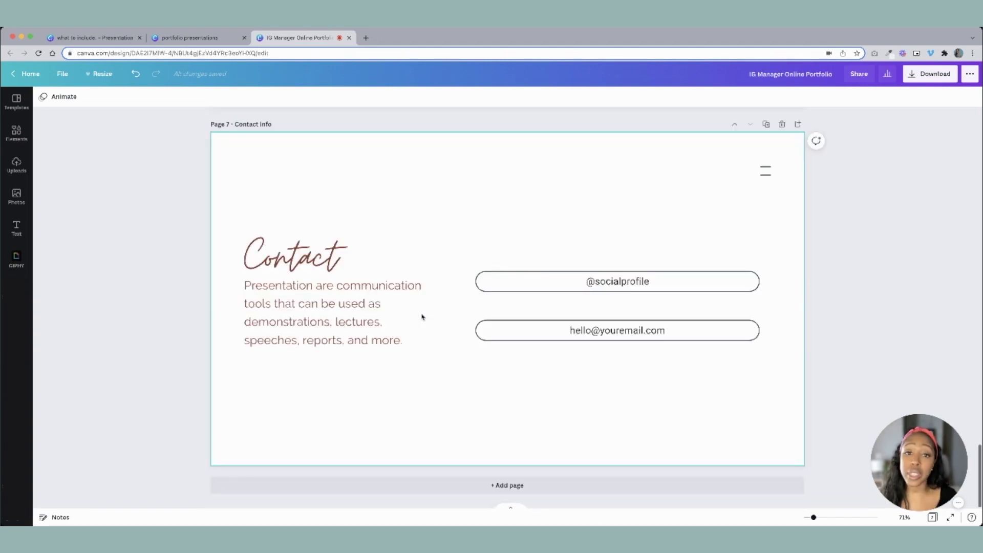
scroll(422, 317, up, 7)
scroll(422, 316, down, 2)
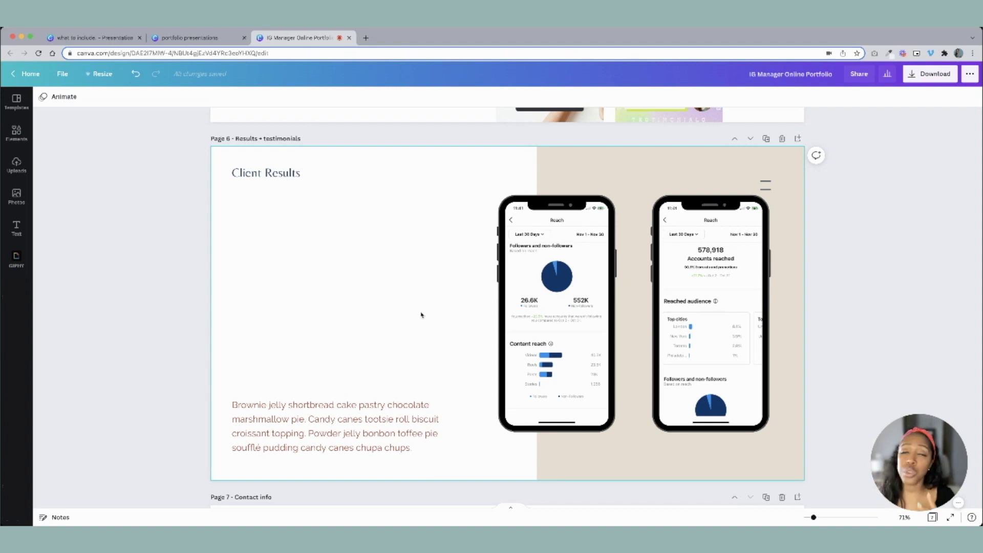
scroll(421, 315, up, 7)
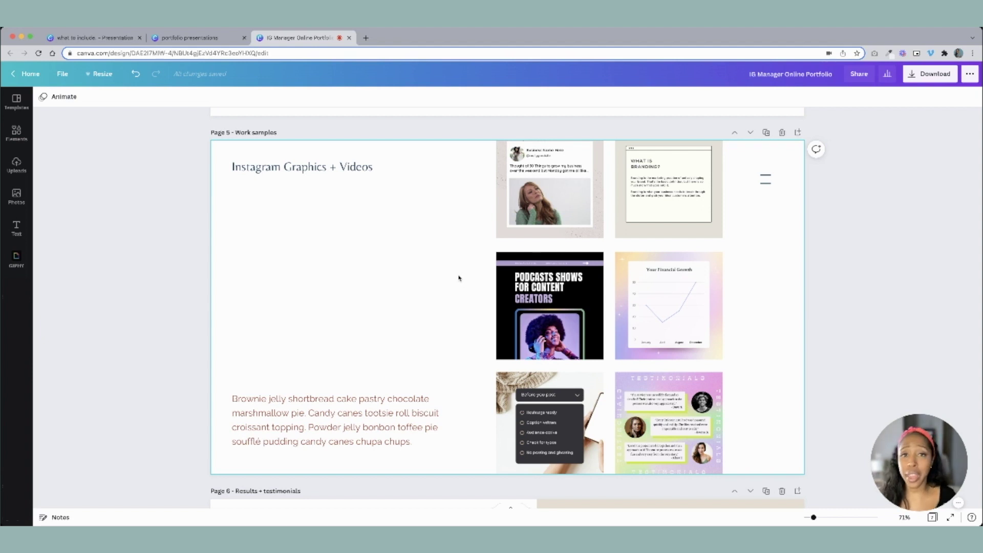
scroll(459, 278, down, 1)
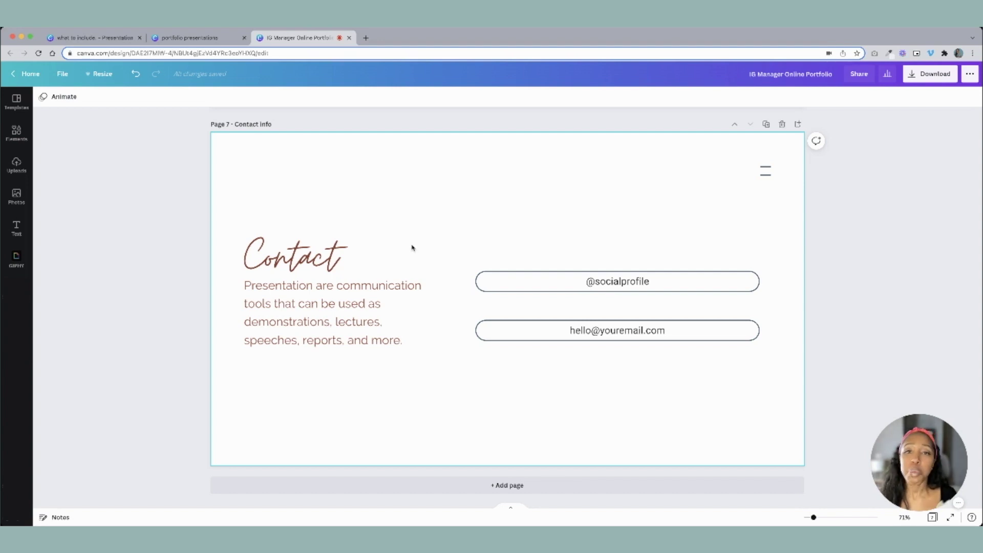
scroll(425, 253, up, 10)
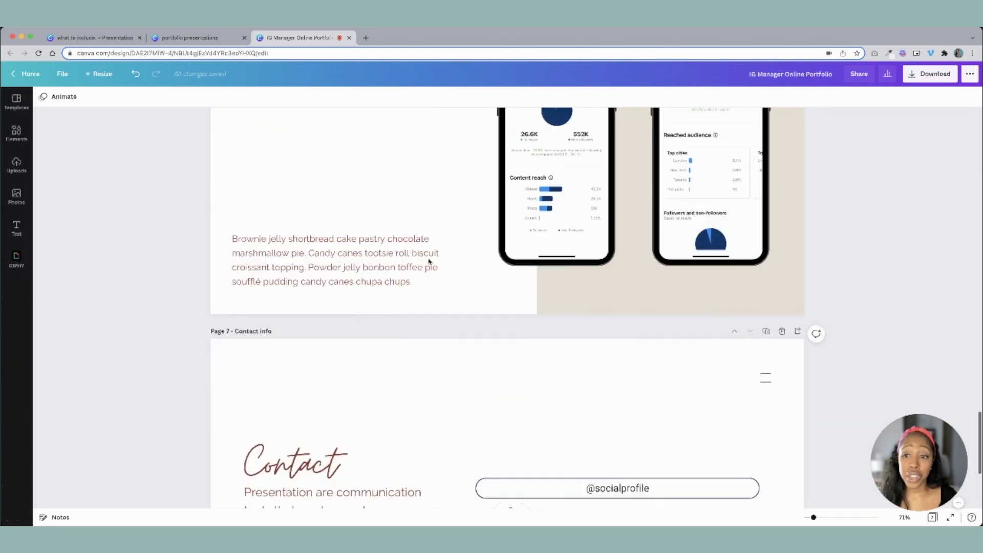
scroll(430, 262, up, 5)
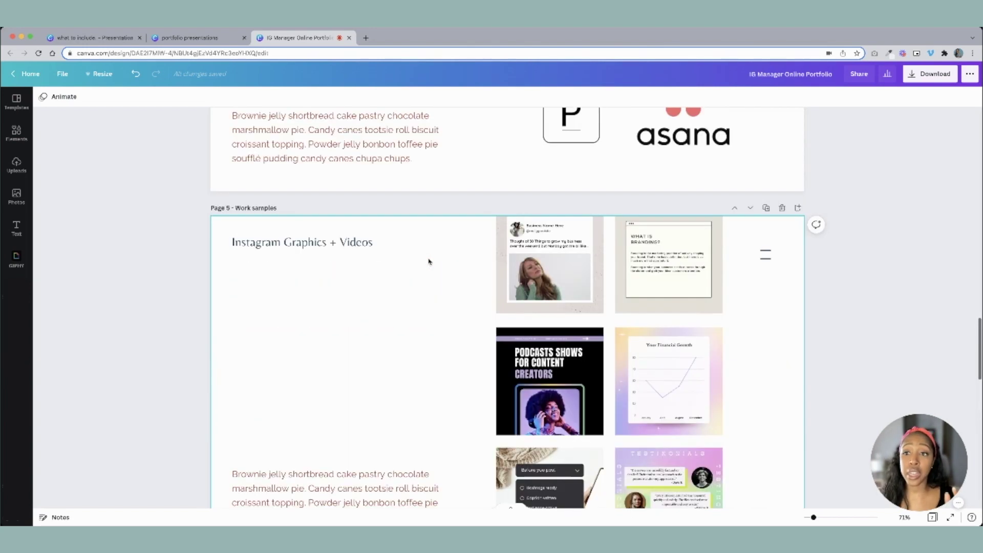
scroll(429, 261, down, 1)
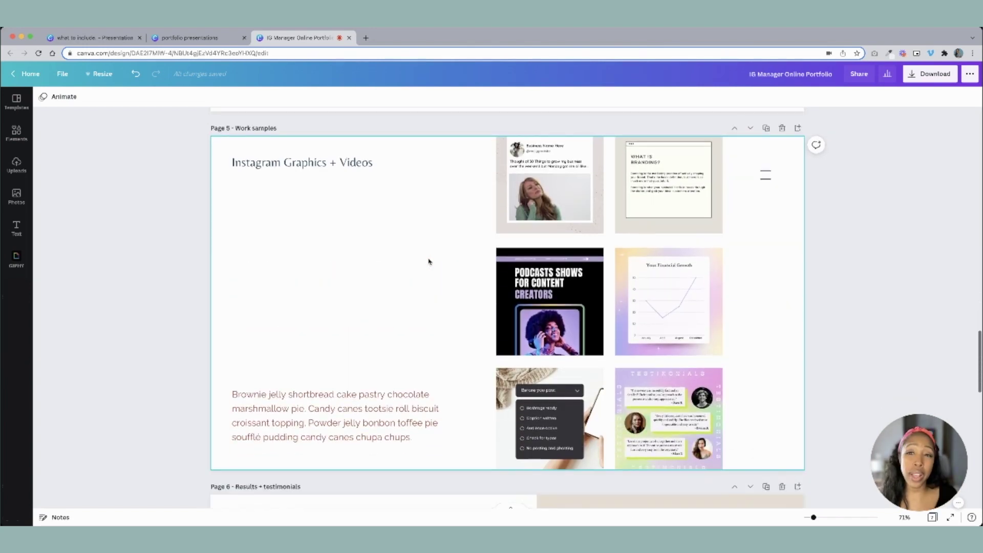
scroll(429, 261, down, 8)
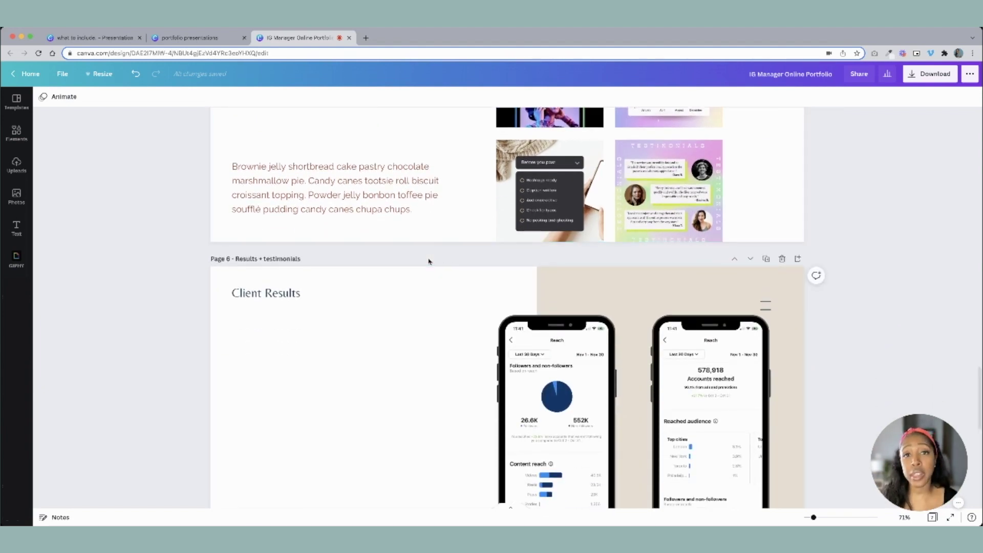
scroll(429, 261, up, 10)
scroll(429, 261, up, 20)
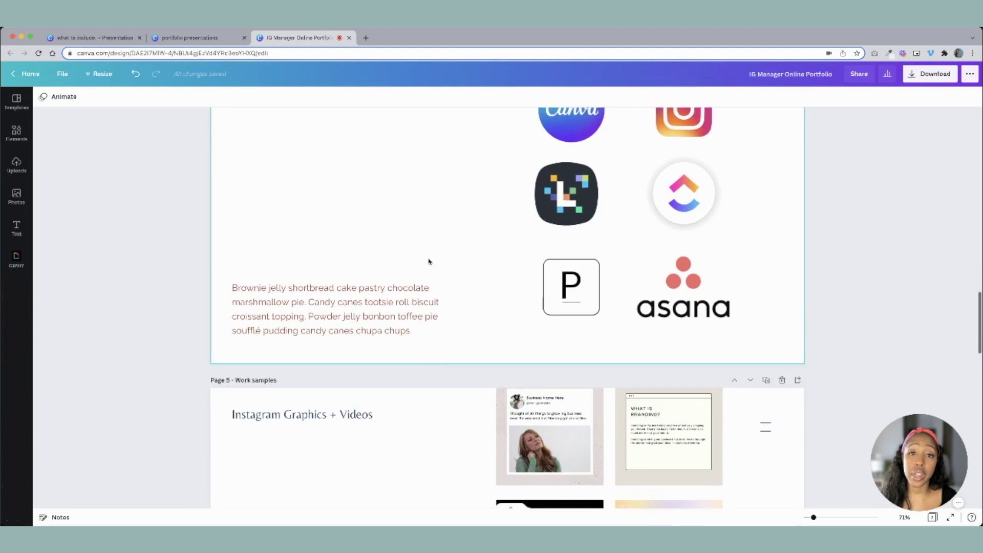
scroll(429, 262, up, 20)
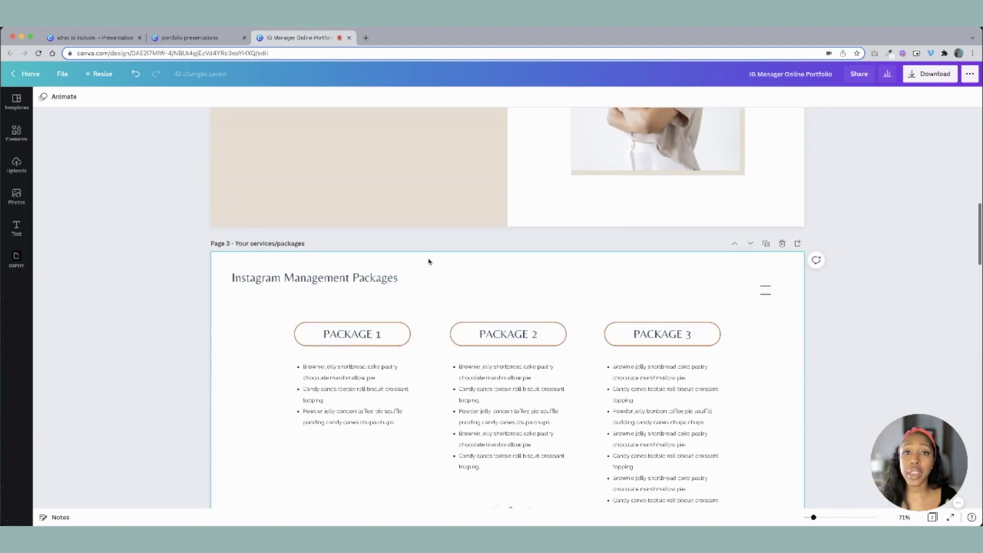
scroll(429, 262, up, 8)
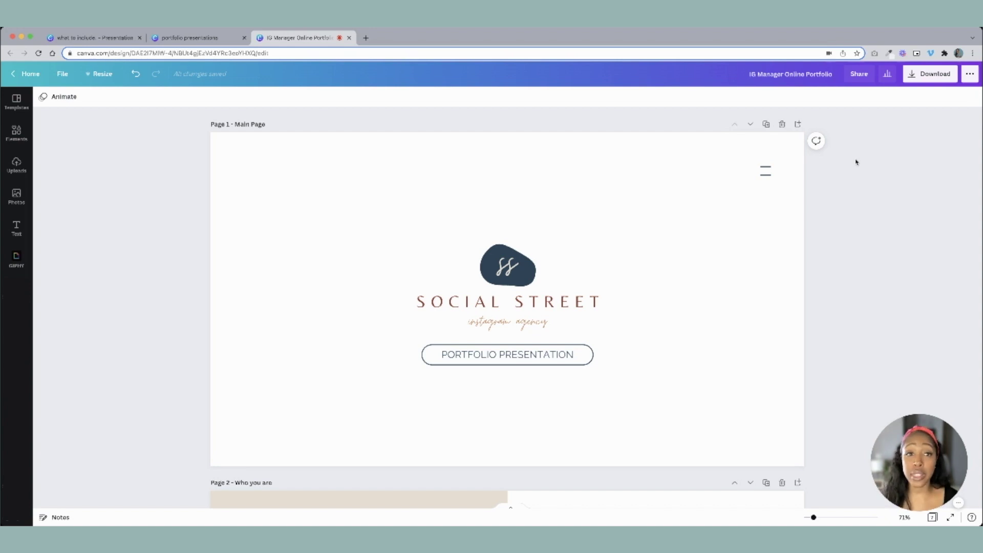
click(917, 78)
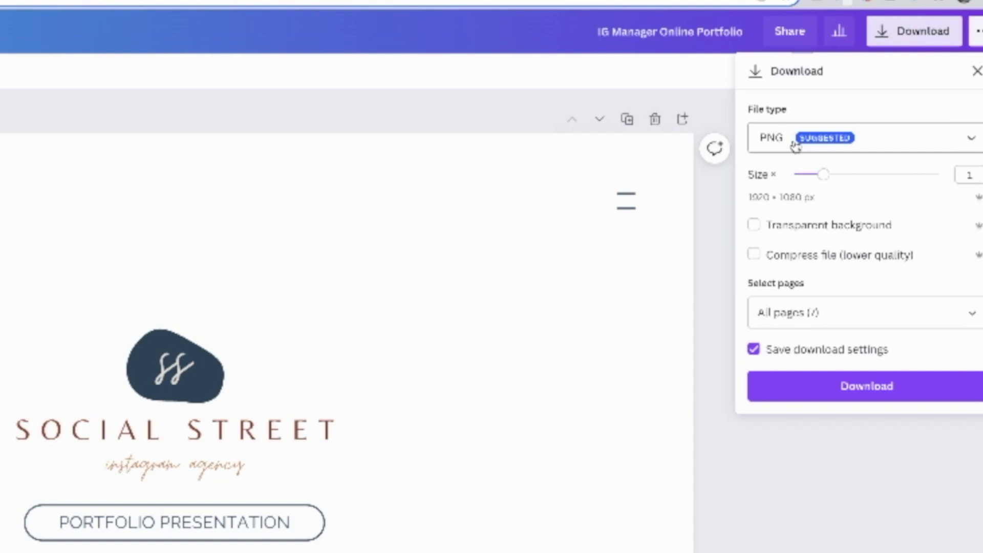
click(795, 146)
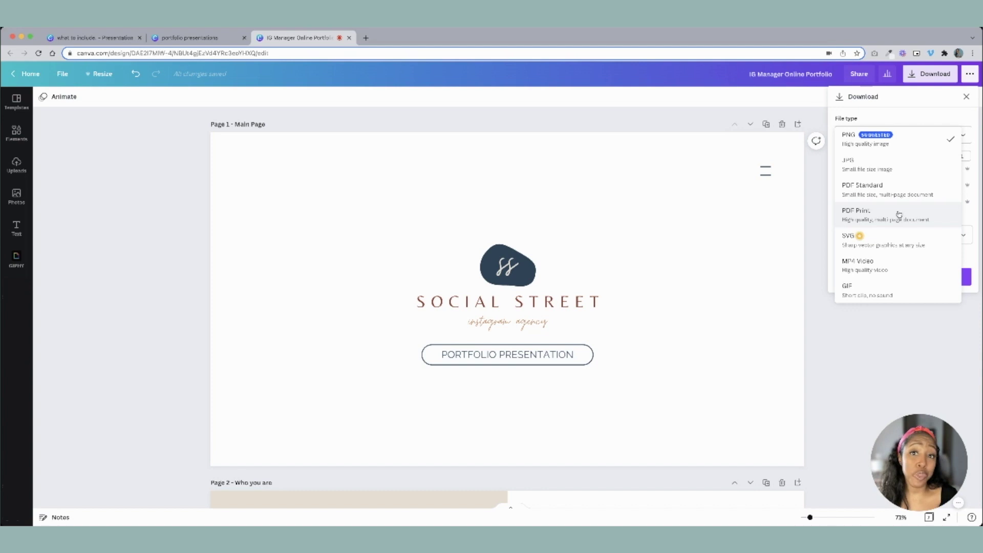
click(871, 132)
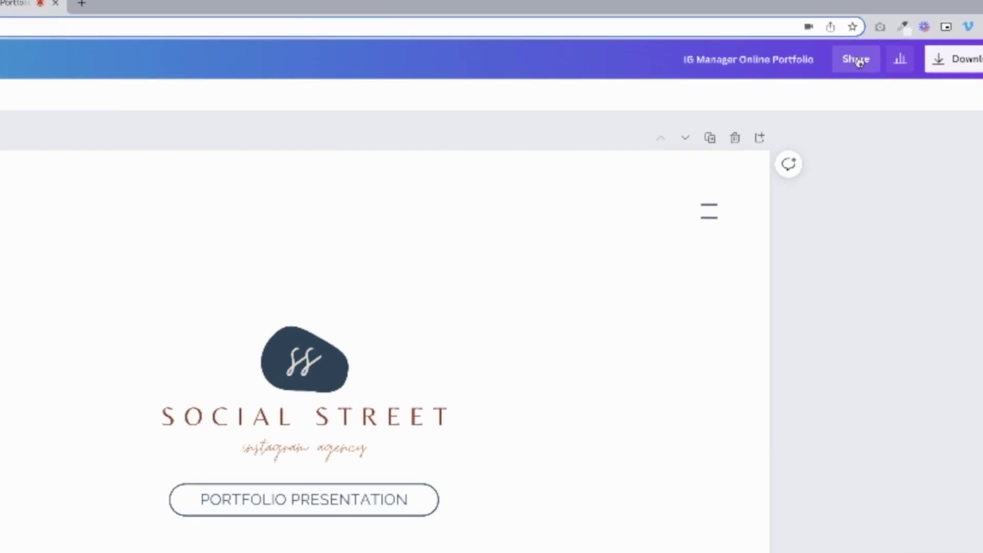
Step: Change the share link to 'Share a link to view', copy it, and open it in a new tab
click(856, 60)
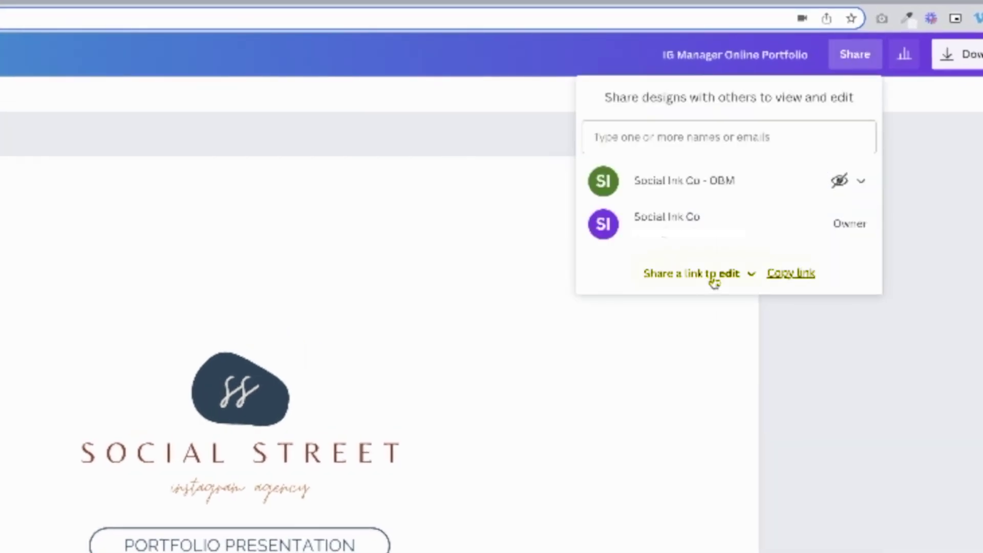
click(719, 277)
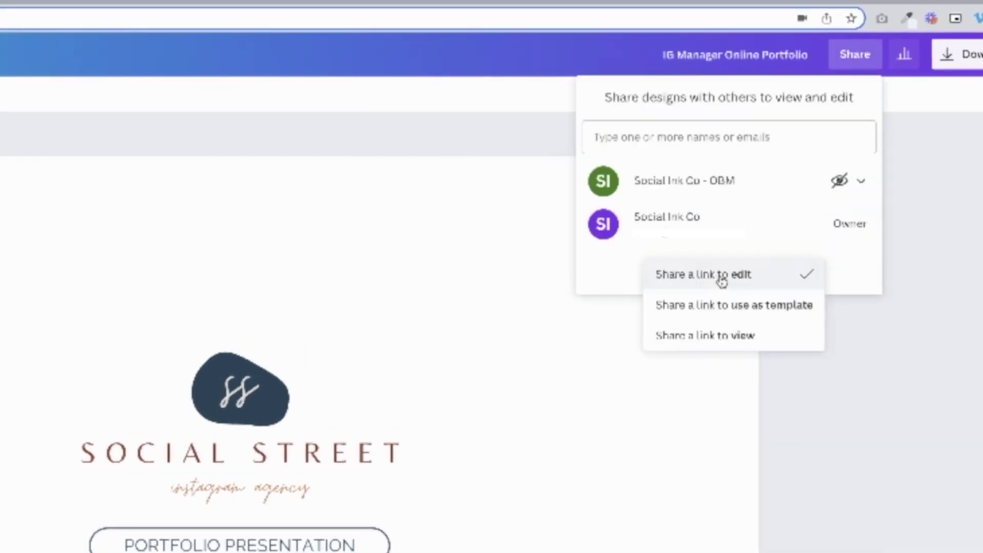
click(711, 336)
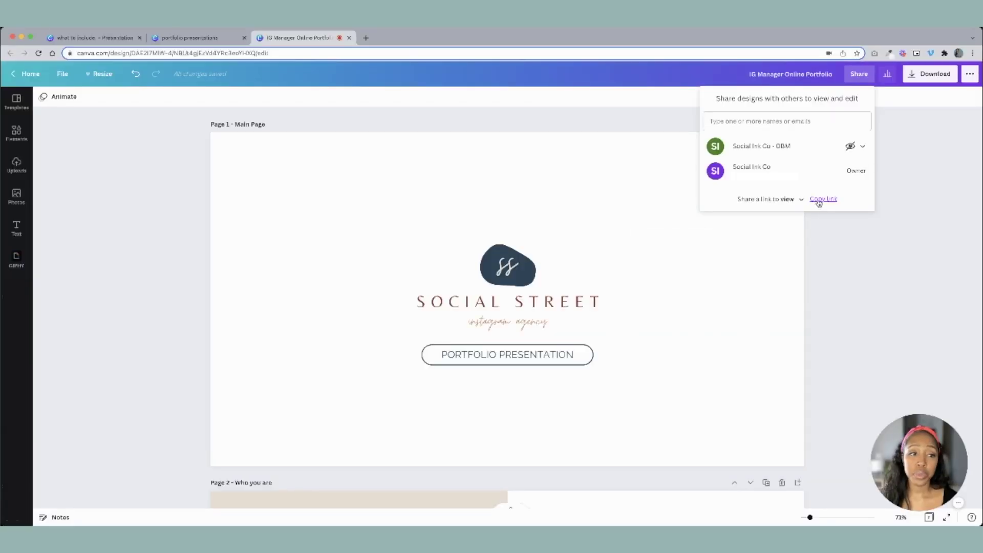
click(820, 203)
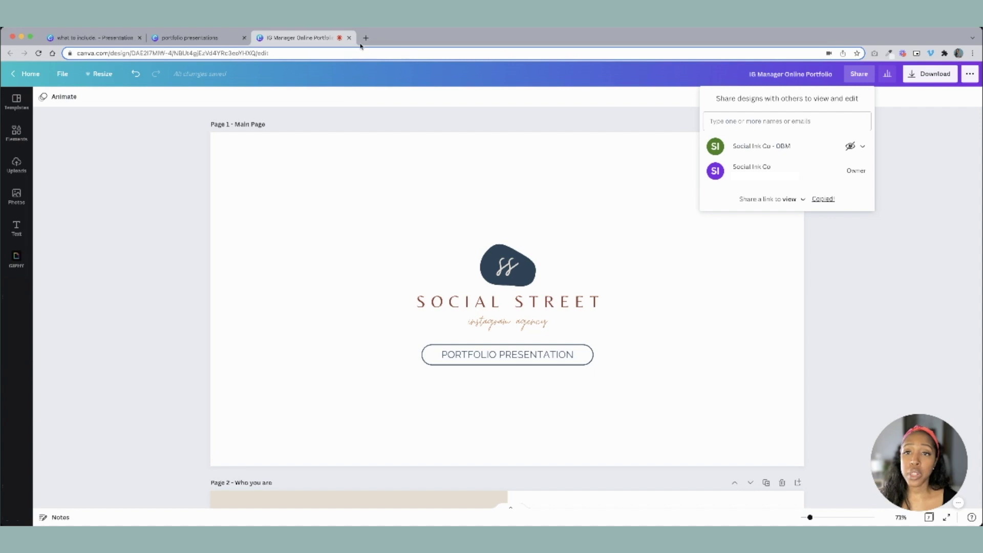
click(365, 38)
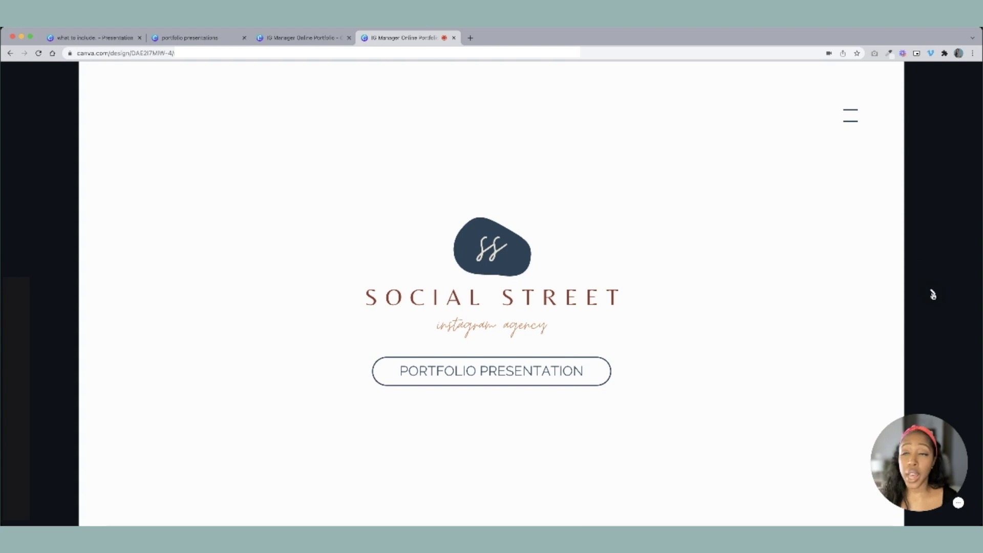
Step: Page through the shared deck from the bio to the Contact slide, then return to the editor tab
click(933, 295)
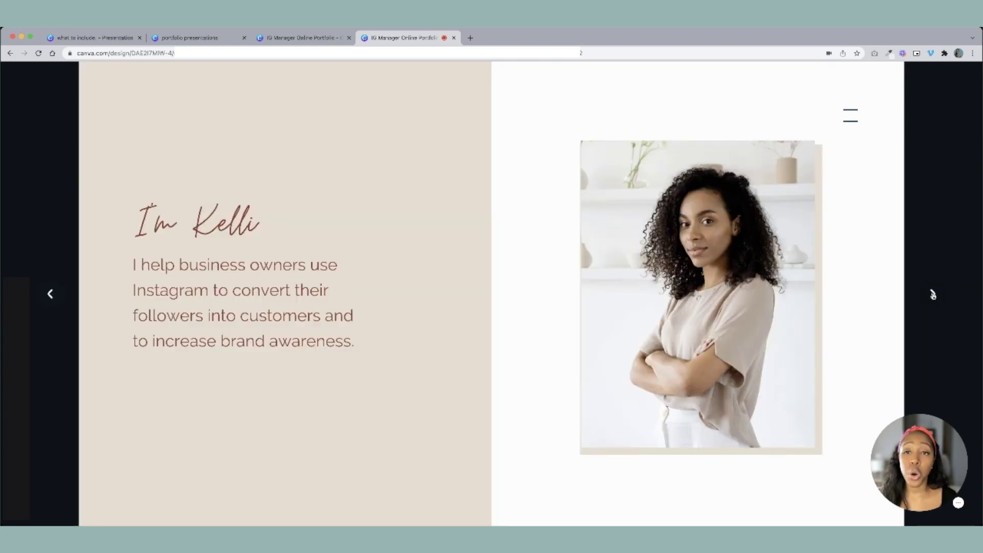
click(933, 294)
click(933, 294)
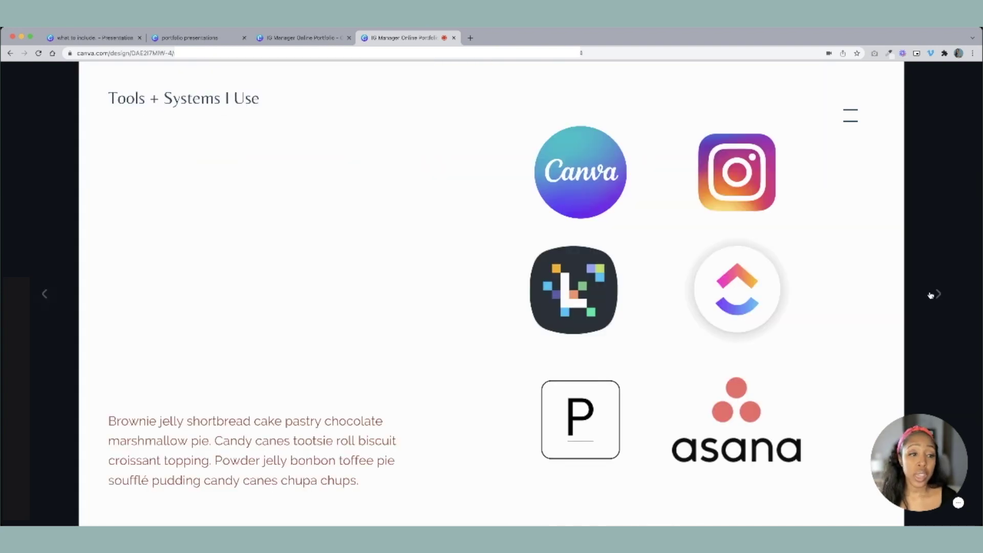
click(933, 295)
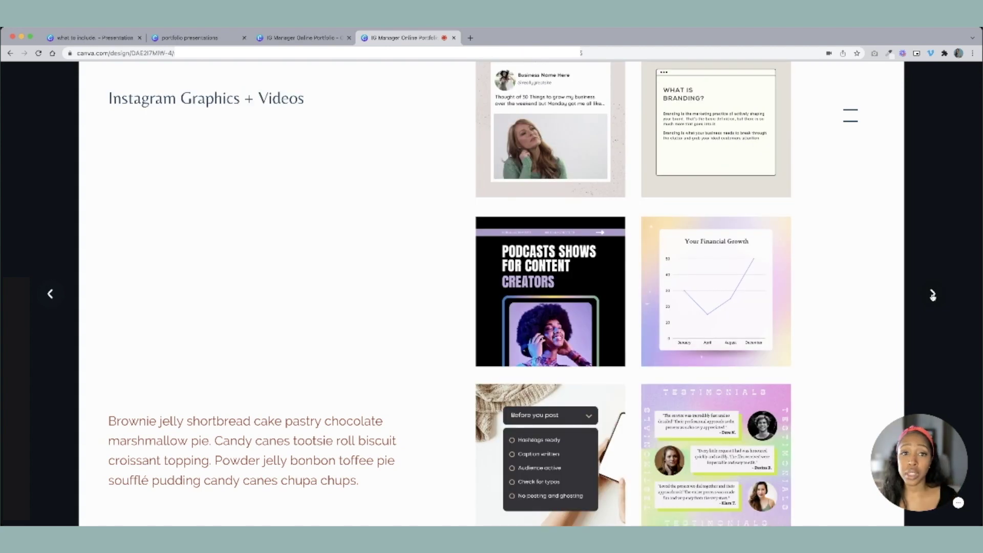
click(933, 294)
click(933, 295)
key(ctrl+shift+Tab)
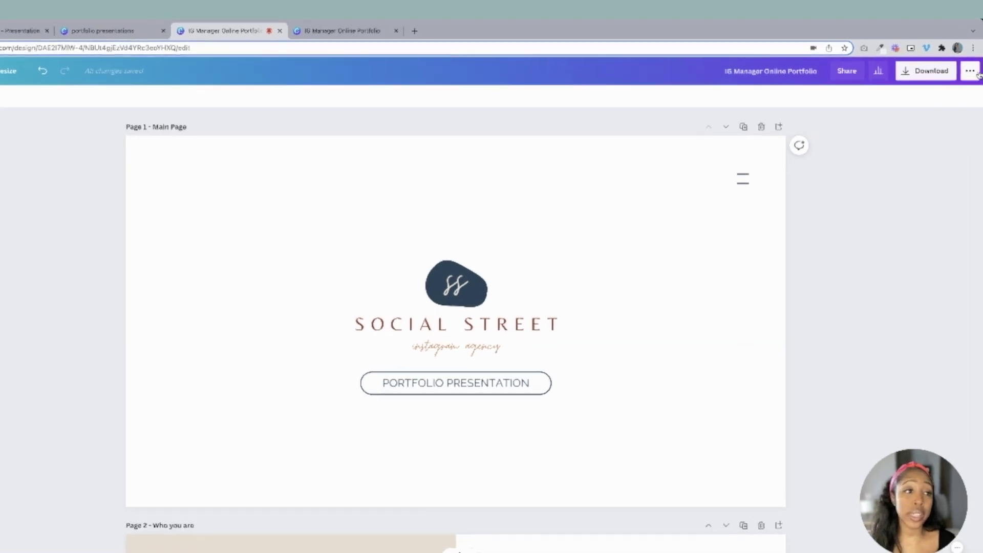
Step: Find the Website publishing option via 'web' and set its web style to Standard
click(973, 71)
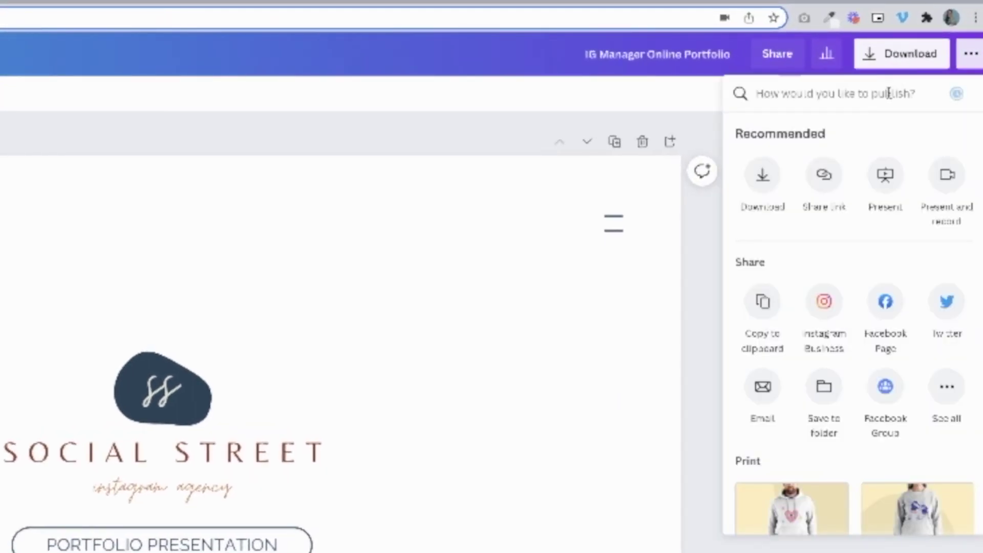
click(889, 93)
text(web)
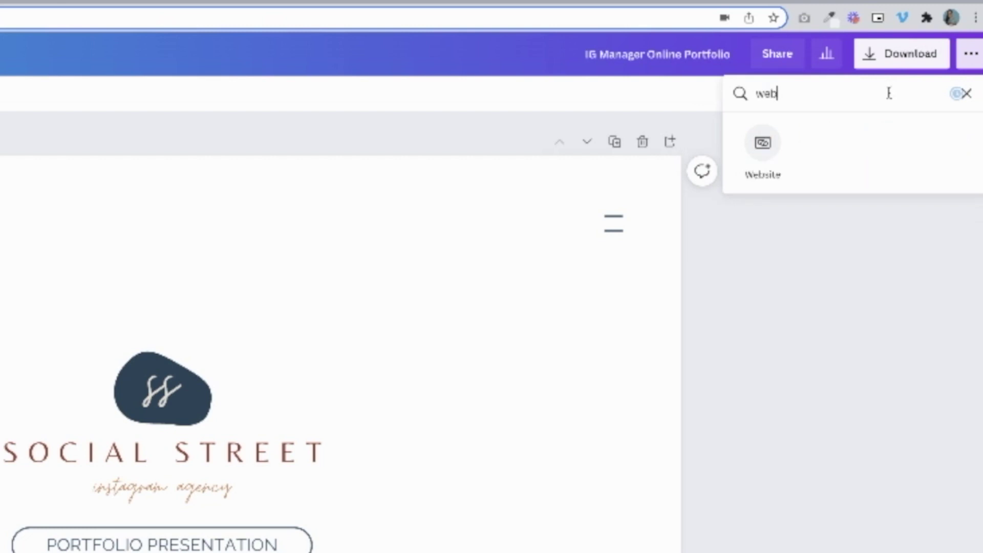
click(774, 148)
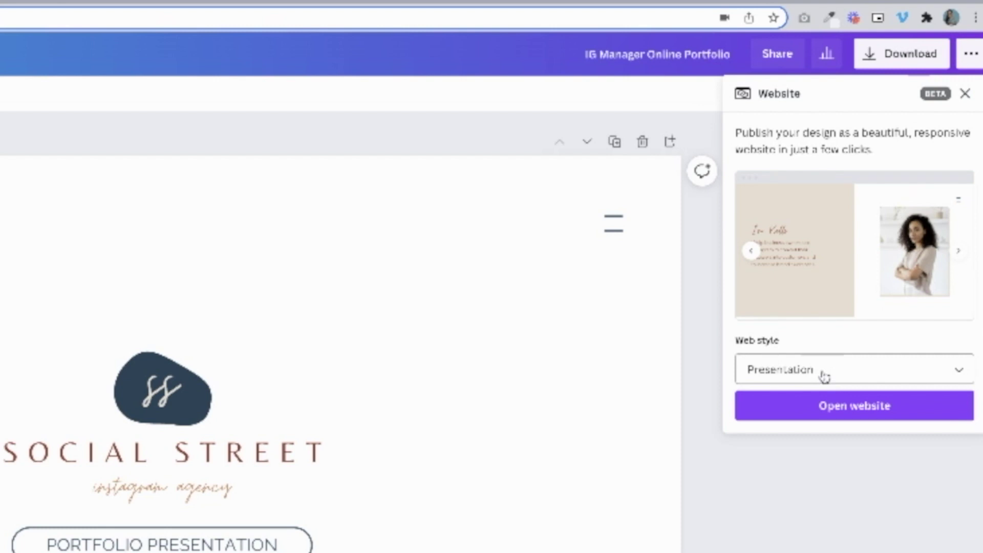
click(825, 376)
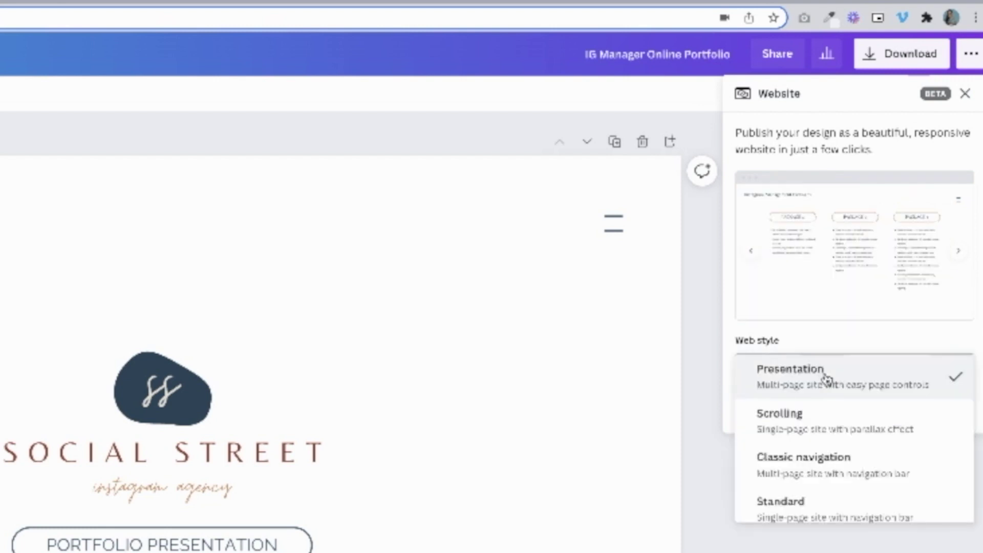
click(816, 423)
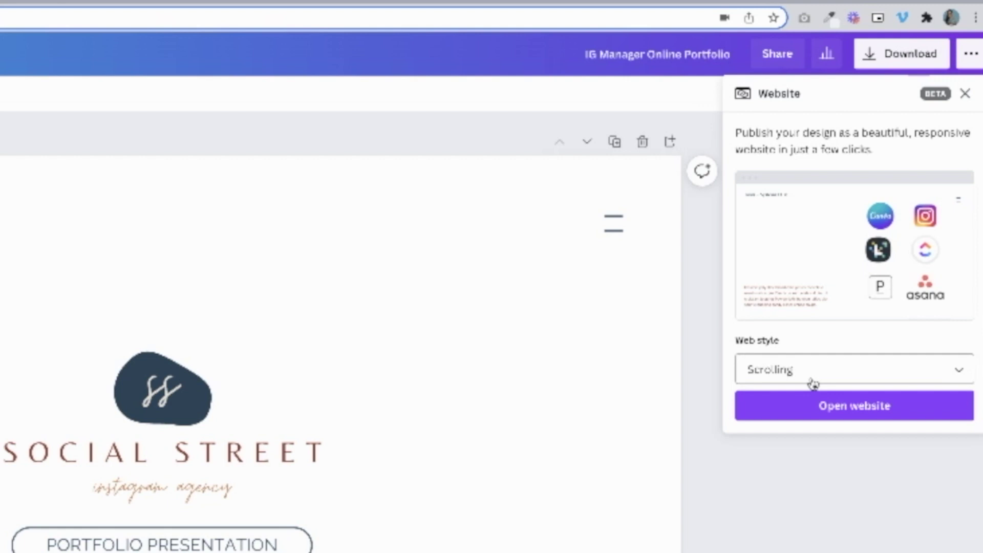
click(810, 378)
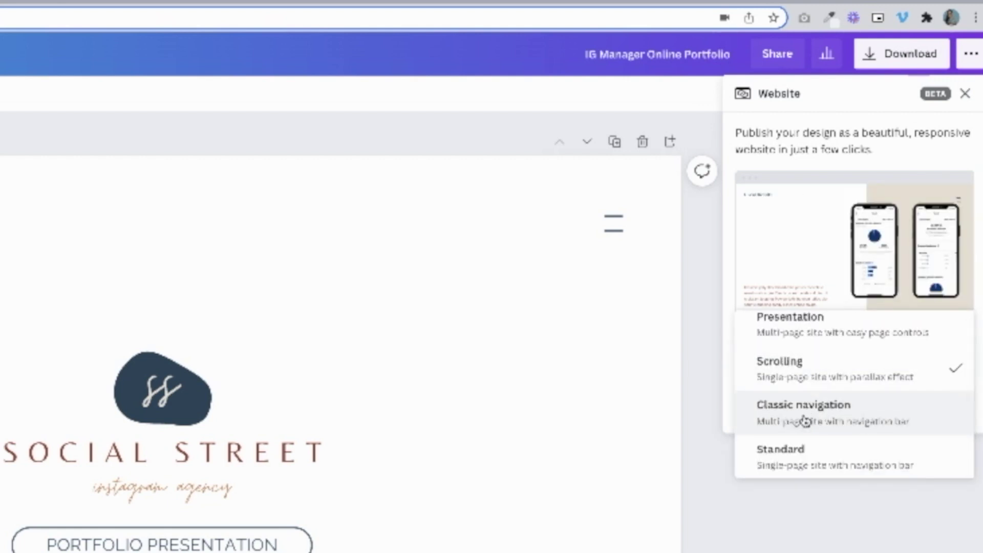
click(811, 461)
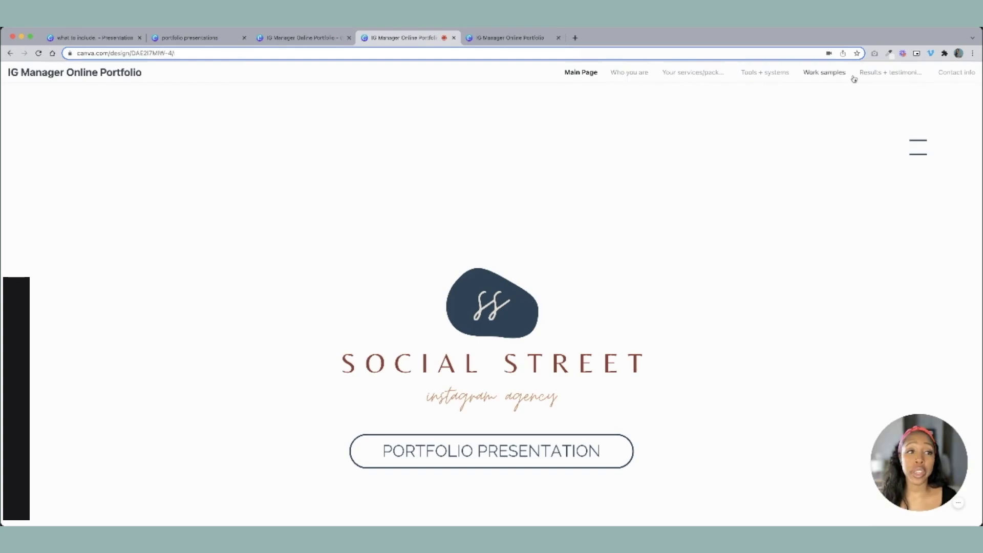
Step: On the website, jump to the Who you are, Tools + Systems and Work samples sections
click(635, 76)
click(771, 77)
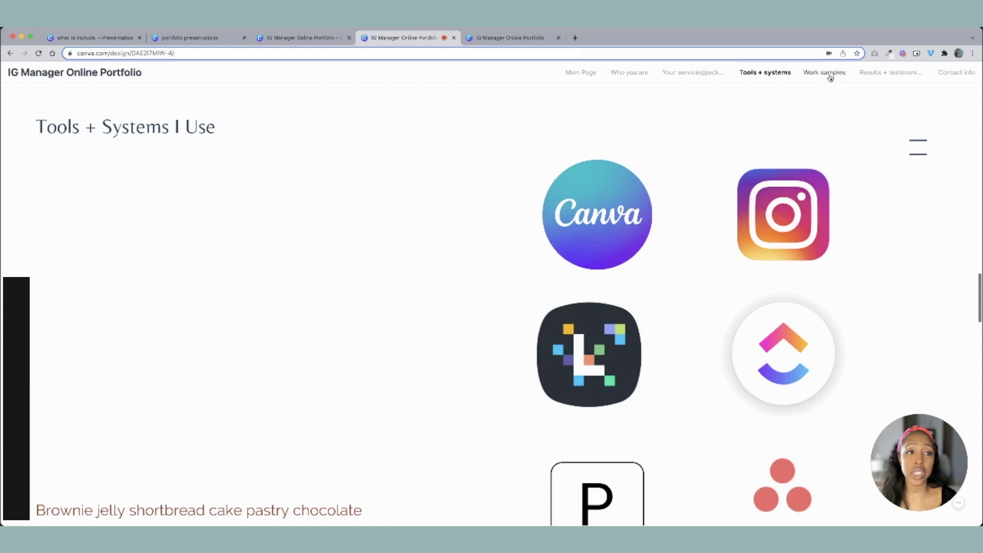
click(830, 74)
key(ctrl+shift+Tab)
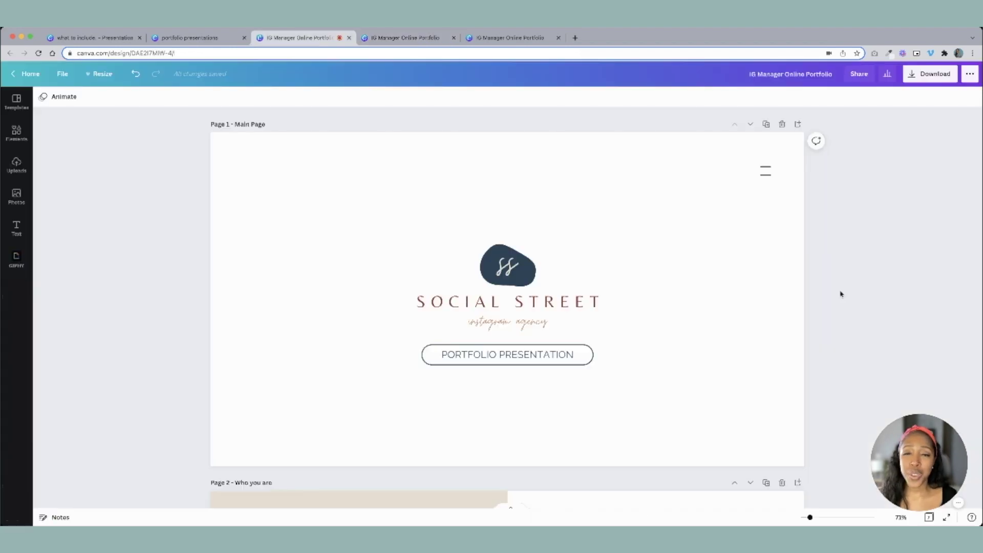